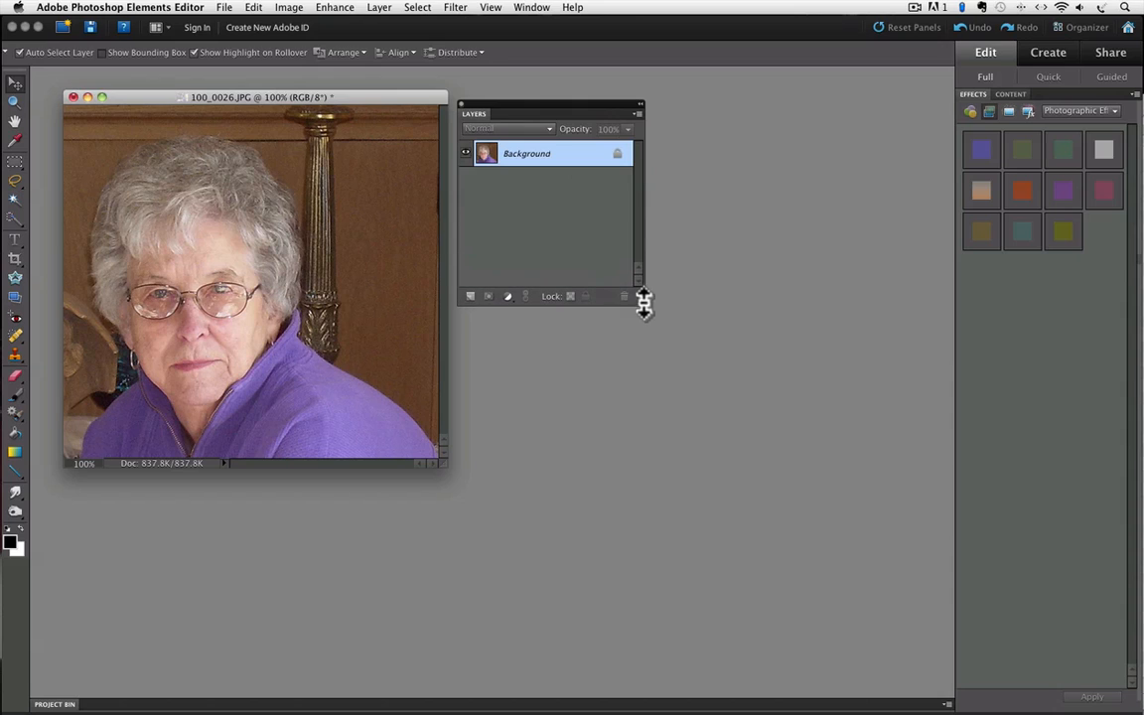
- Duplicate the Background layer and open the copy in the Liquify filter at 100% zoom
drag(487, 157, 468, 298)
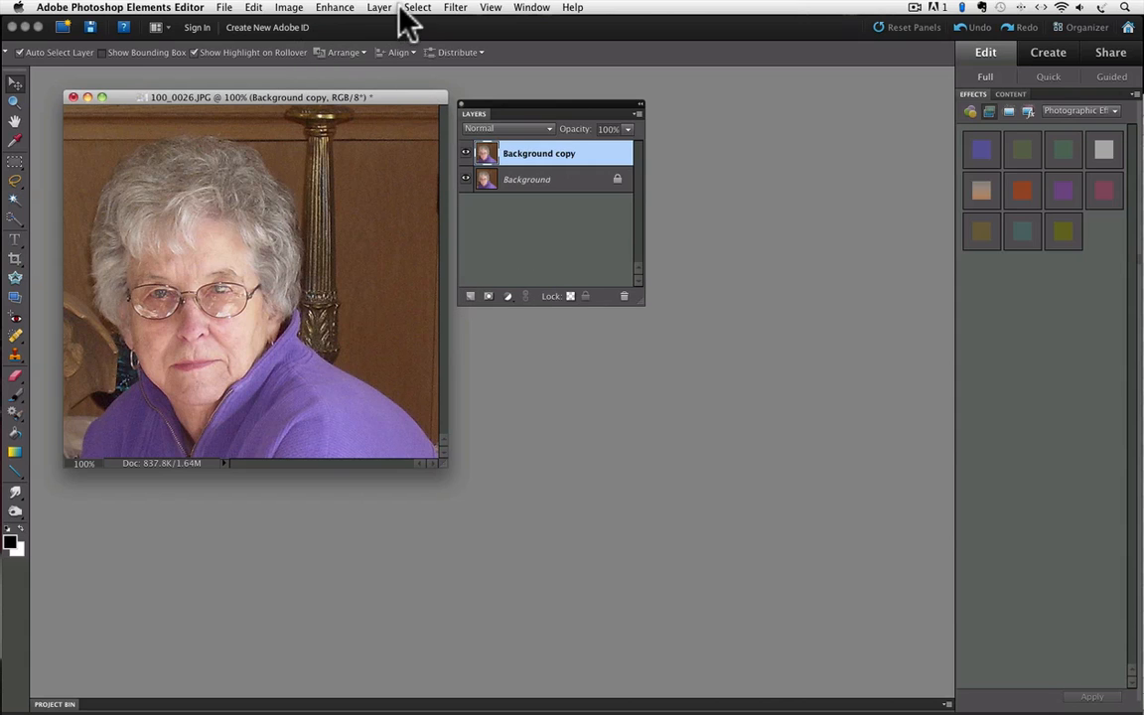
click(455, 7)
mouse_move(477, 124)
click(630, 264)
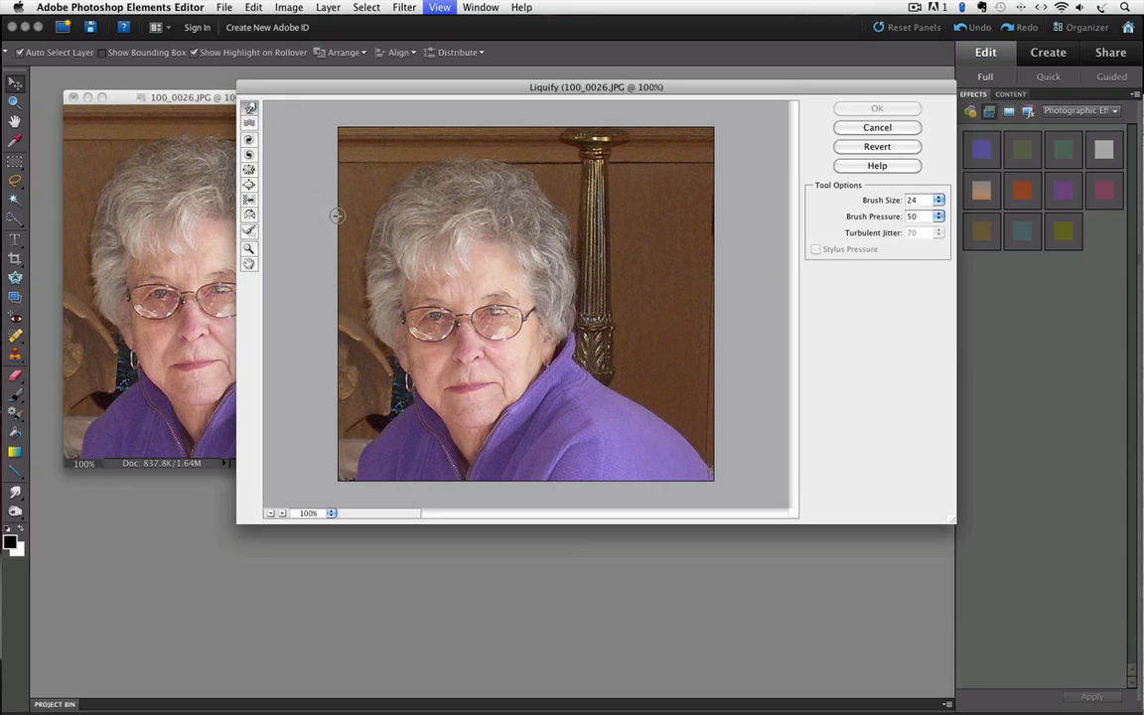
click(332, 514)
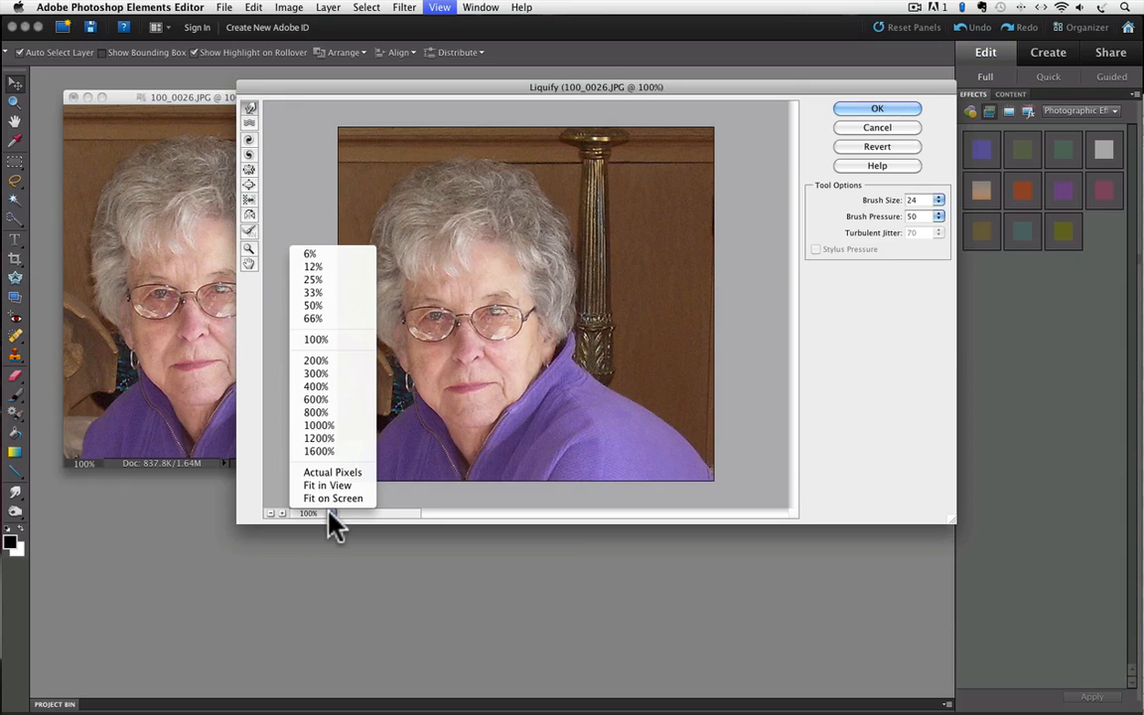
click(317, 339)
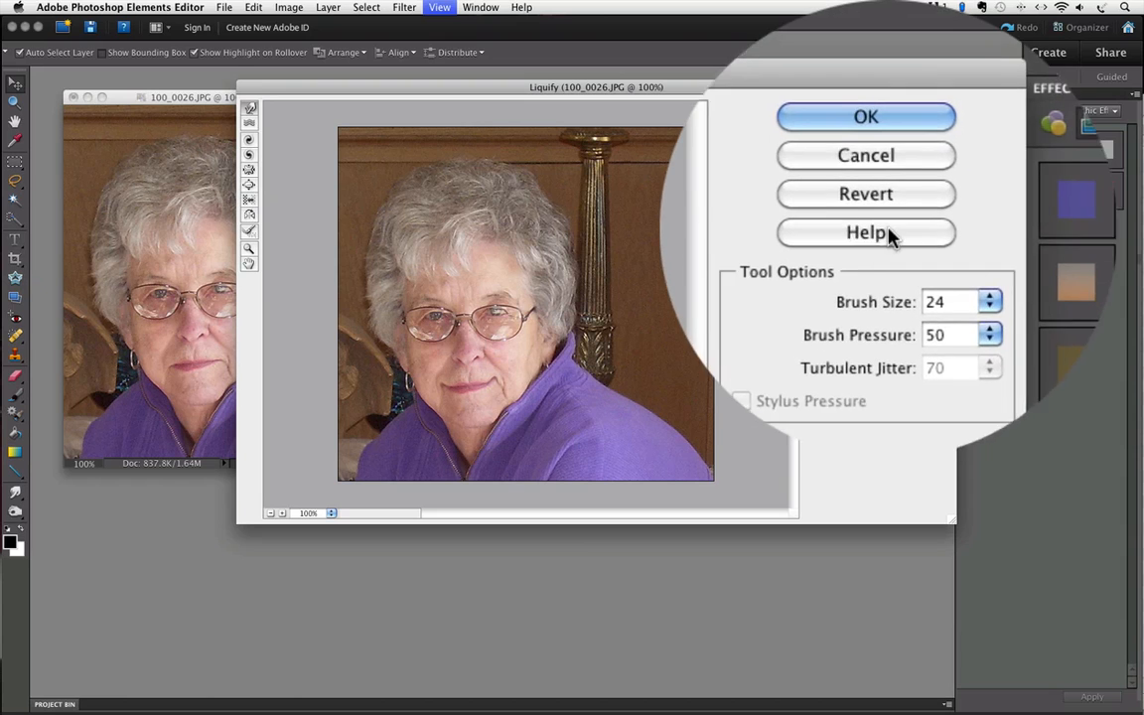
- Revert the trial warp of the mouth and set the Liquify brush size to 116
click(887, 148)
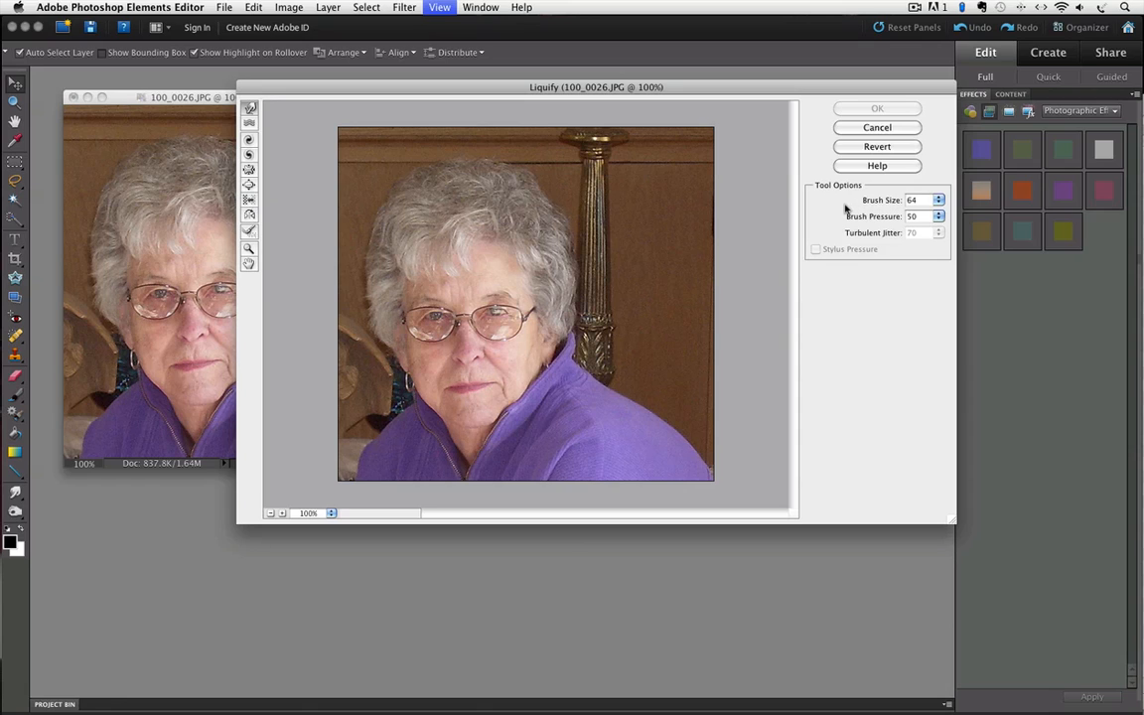
key(bracketleft)
key(bracketleft)
key(bracketleft)
key(bracketleft)
key(bracketleft)
key(bracketleft)
key(bracketleft)
key(bracketleft)
key(bracketleft)
key(bracketright)
key(bracketright)
key(bracketright)
key(bracketright)
key(bracketright)
key(bracketright)
key(bracketright)
key(bracketright)
key(bracketright)
key(bracketright)
key(bracketright)
key(bracketright)
key(bracketright)
key(bracketright)
key(bracketright)
key(bracketright)
key(bracketright)
key(bracketright)
key(bracketright)
key(bracketright)
key(bracketright)
key(bracketright)
key(bracketright)
key(bracketright)
key(bracketright)
key(bracketright)
key(bracketright)
key(bracketright)
key(bracketright)
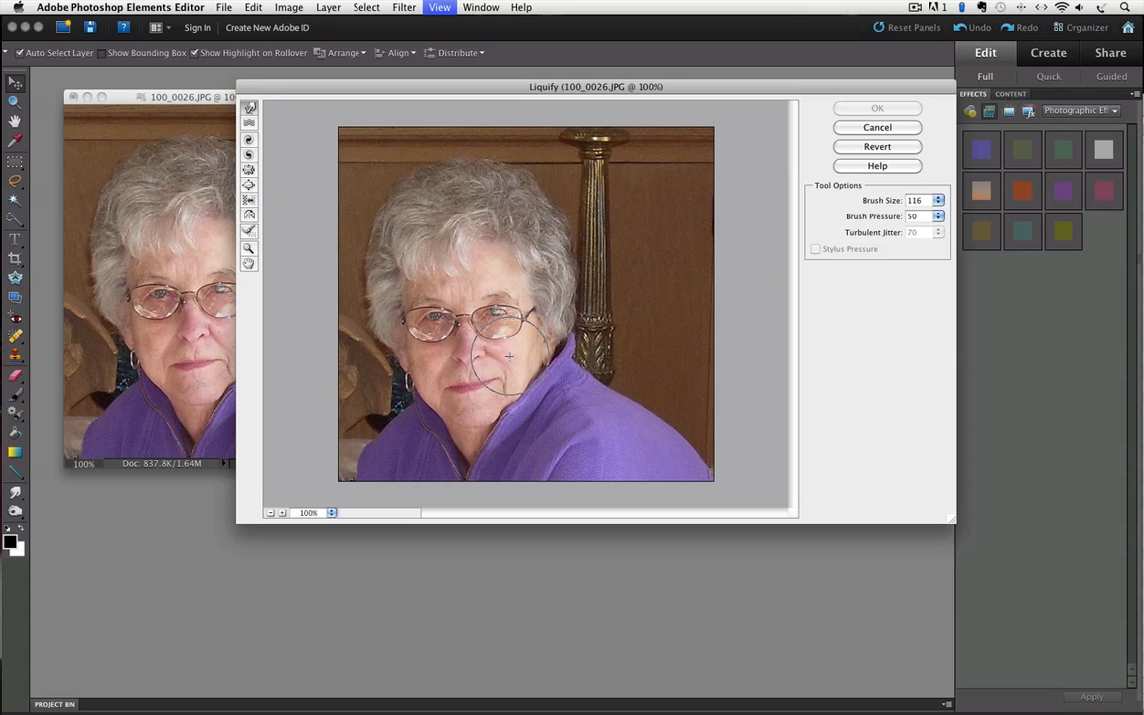
- Warp the cheek beside the mouth slightly to shape a subtle smile, and apply the Liquify filter
drag(510, 356, 506, 364)
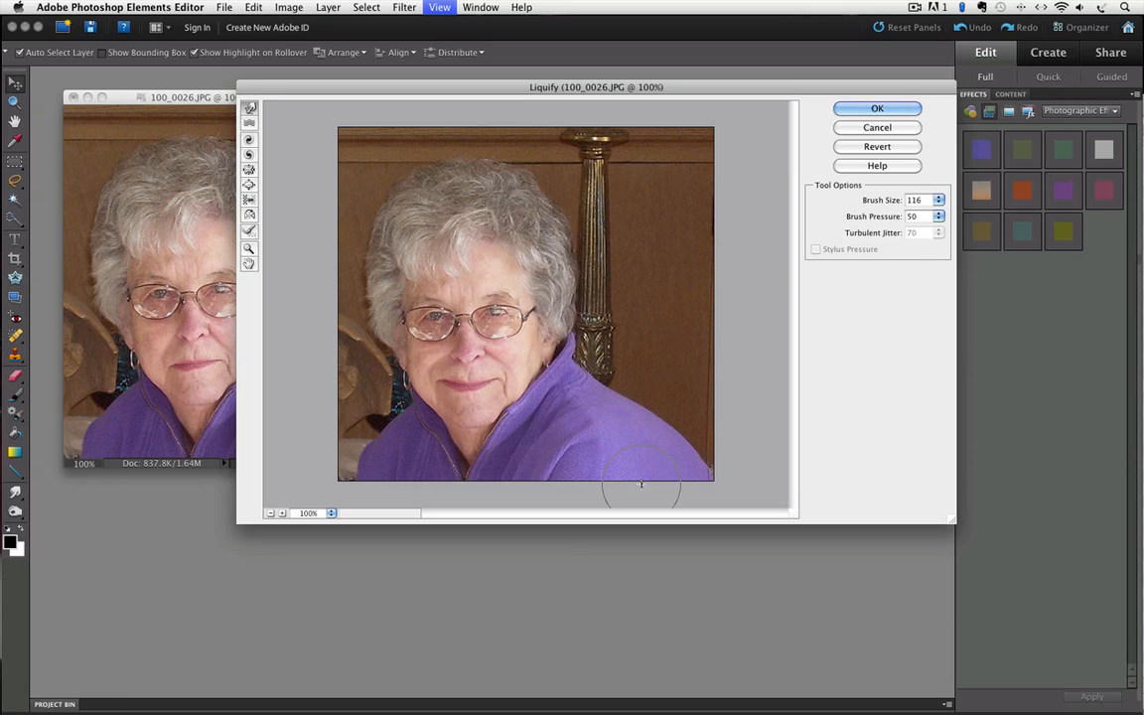
key(super+space)
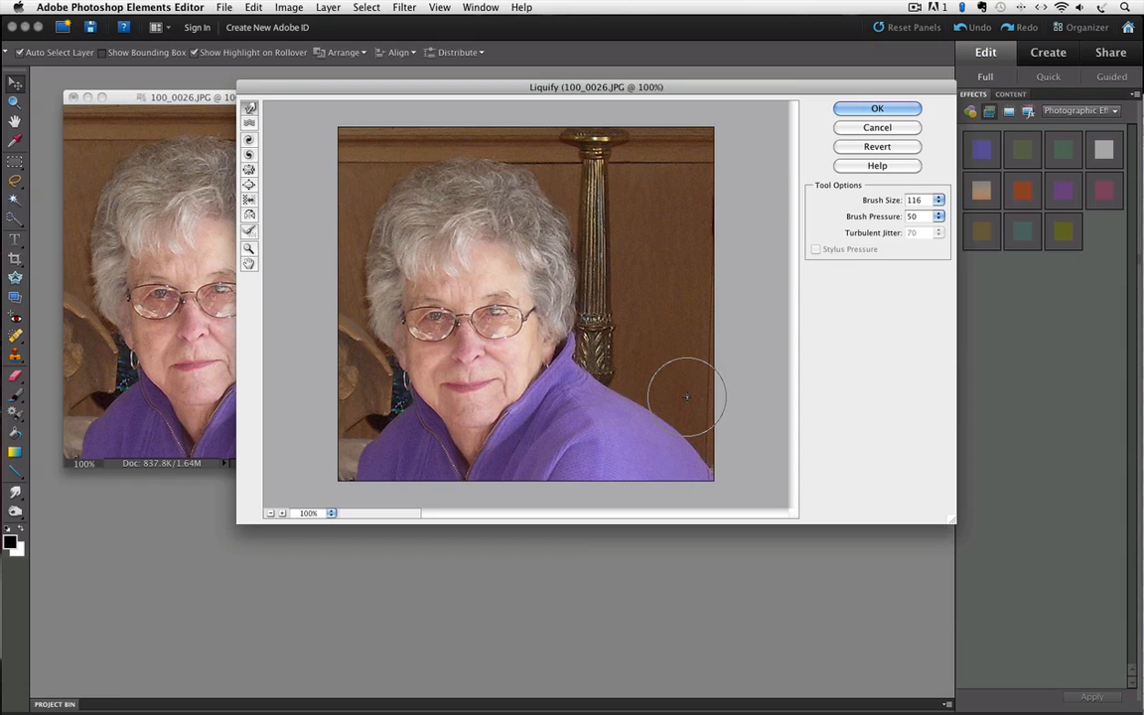
click(878, 107)
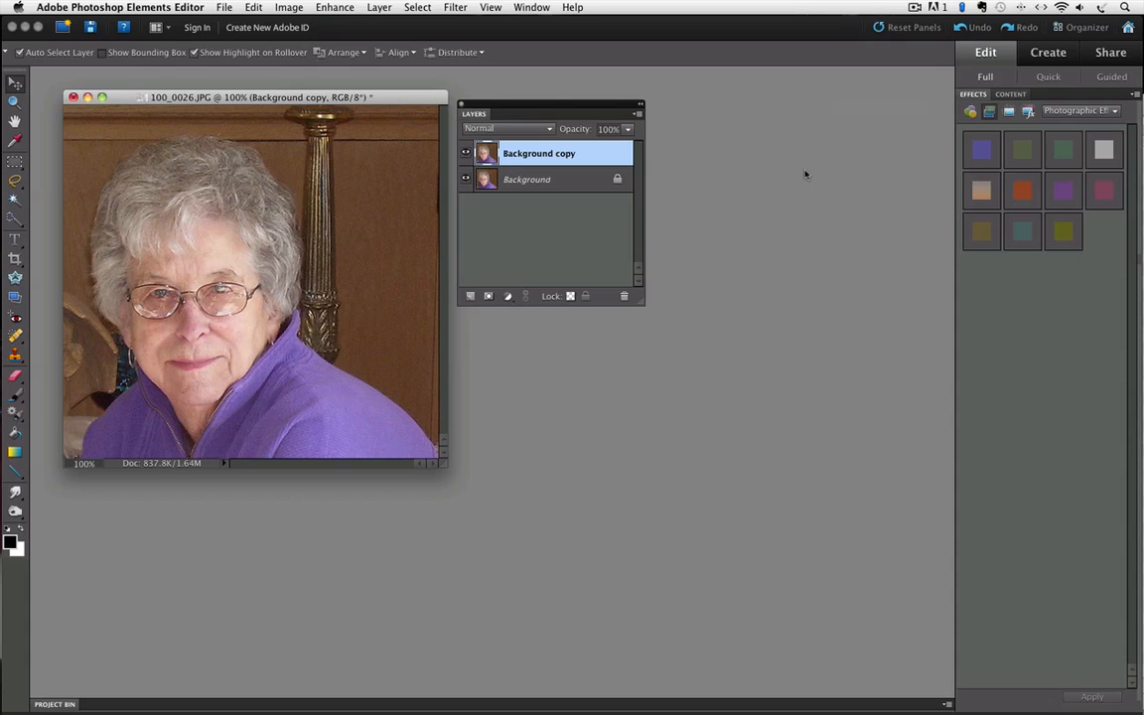
- Hide and show the Background copy layer repeatedly to compare the retouched smile with the original portrait
click(465, 154)
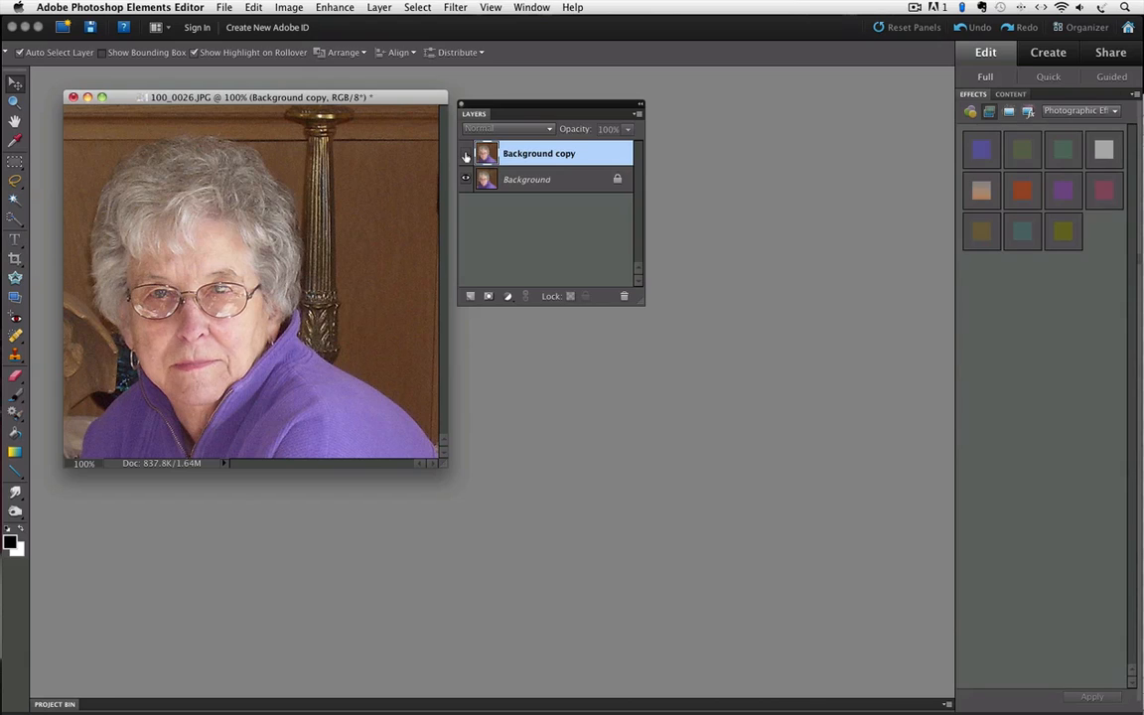
click(465, 154)
click(465, 154)
click(466, 154)
click(466, 154)
click(465, 153)
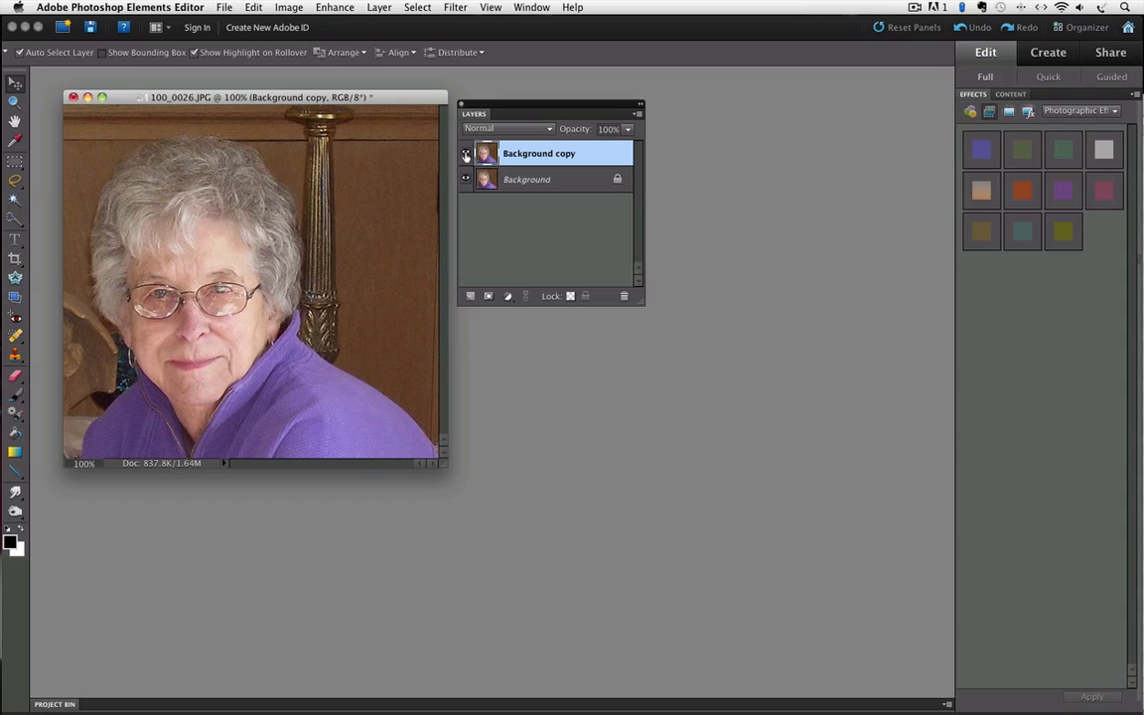
click(466, 154)
click(465, 154)
- Switch to the Eraser tool and check the face again with the Background copy layer hidden and shown
click(15, 380)
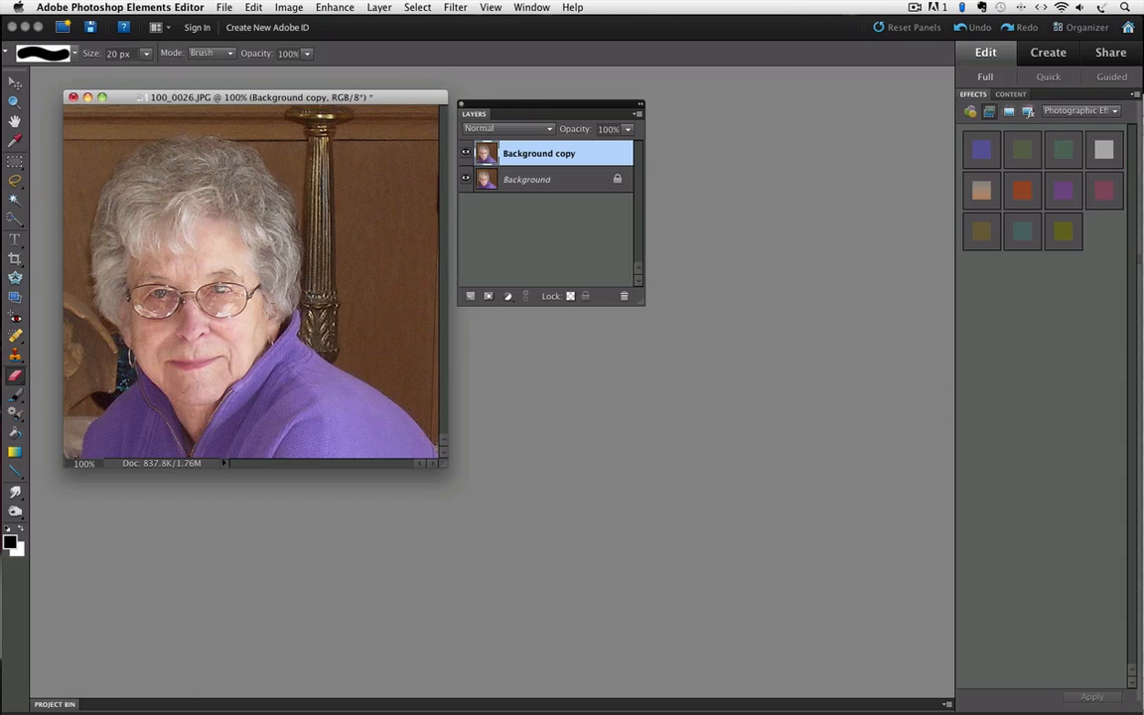
click(466, 154)
click(466, 155)
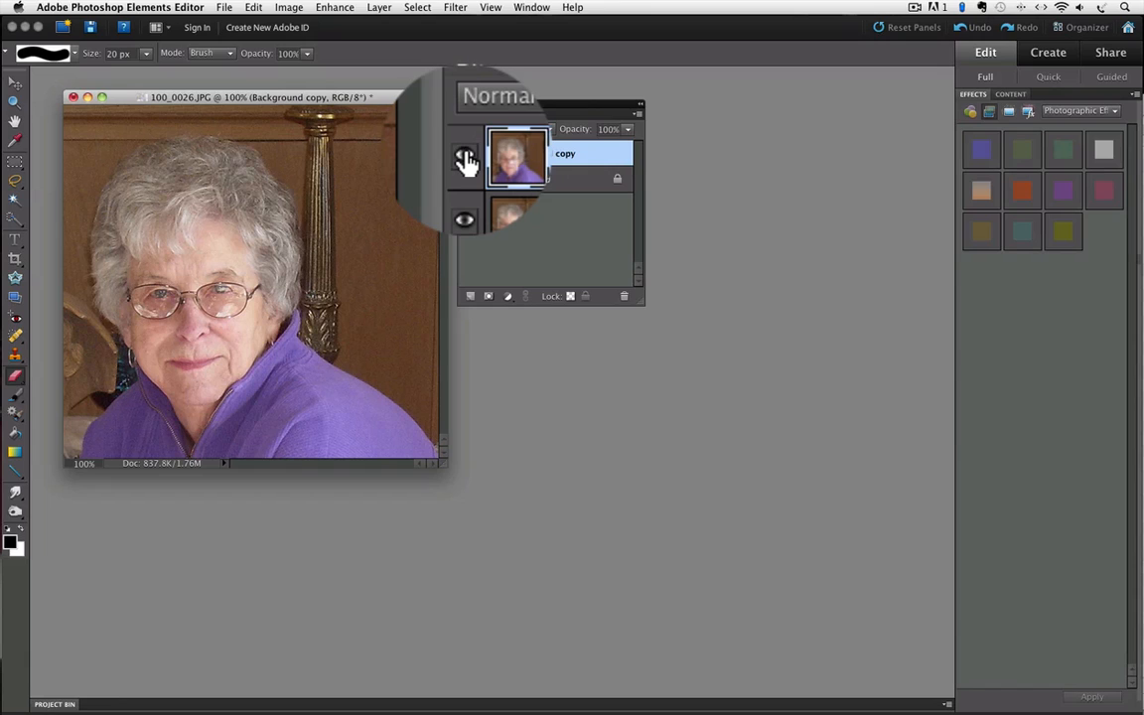
click(466, 155)
click(466, 155)
click(465, 155)
click(466, 155)
click(466, 155)
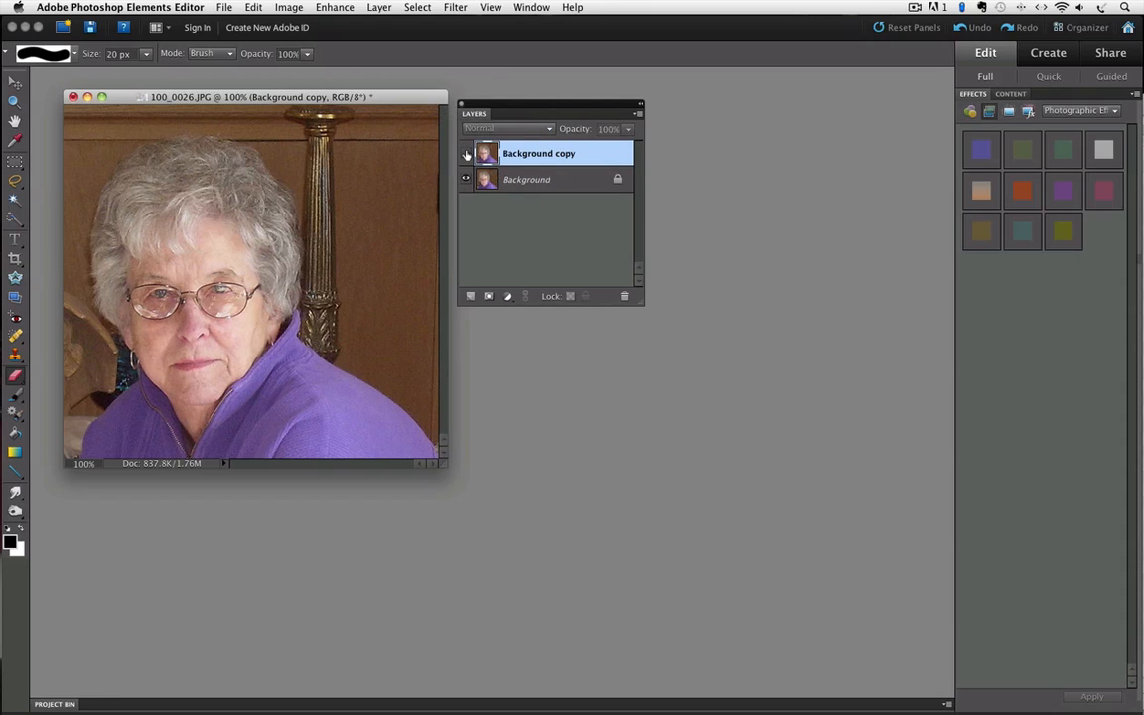
click(465, 155)
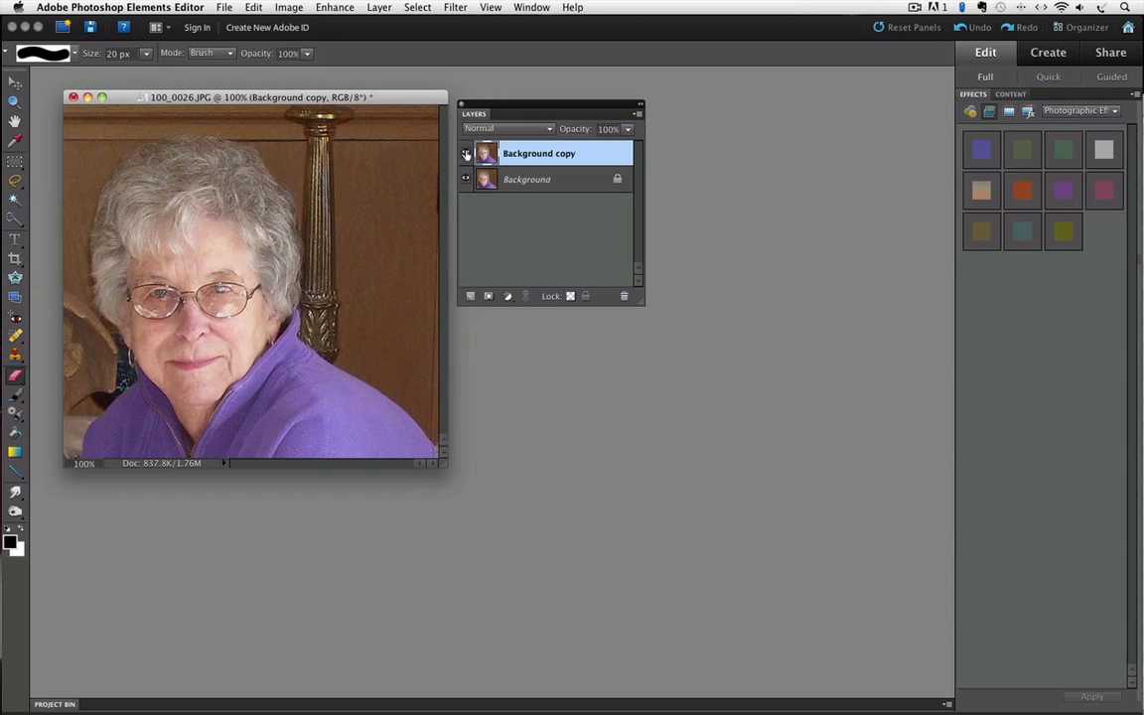
click(465, 155)
click(466, 155)
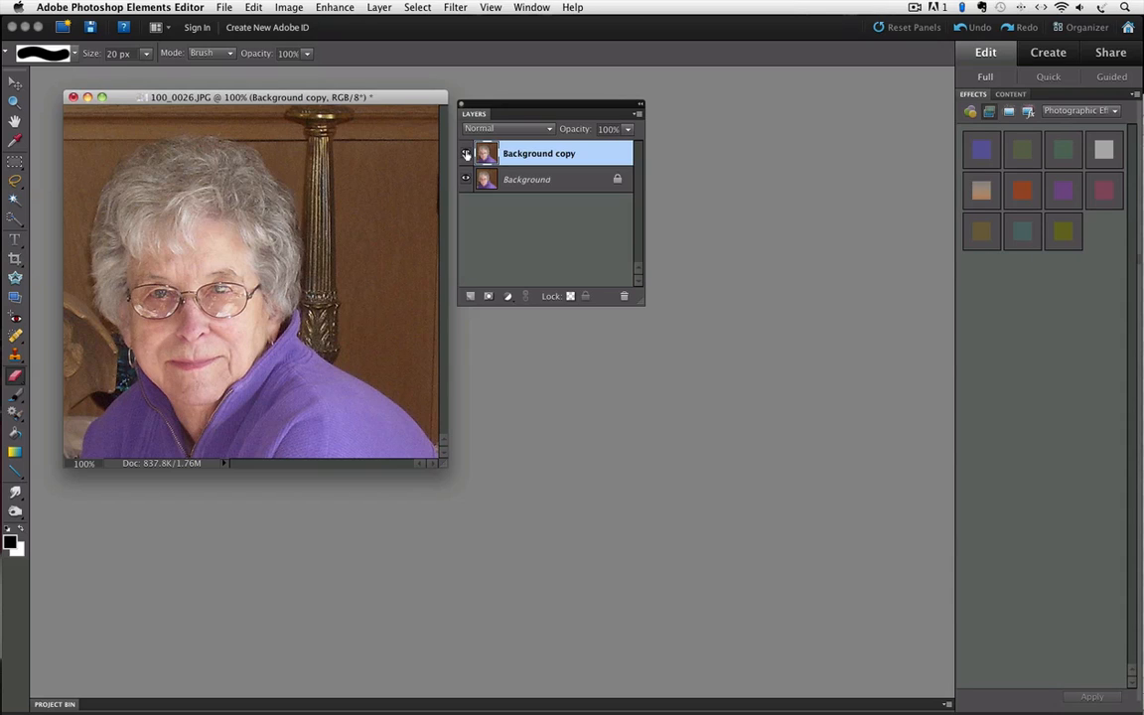